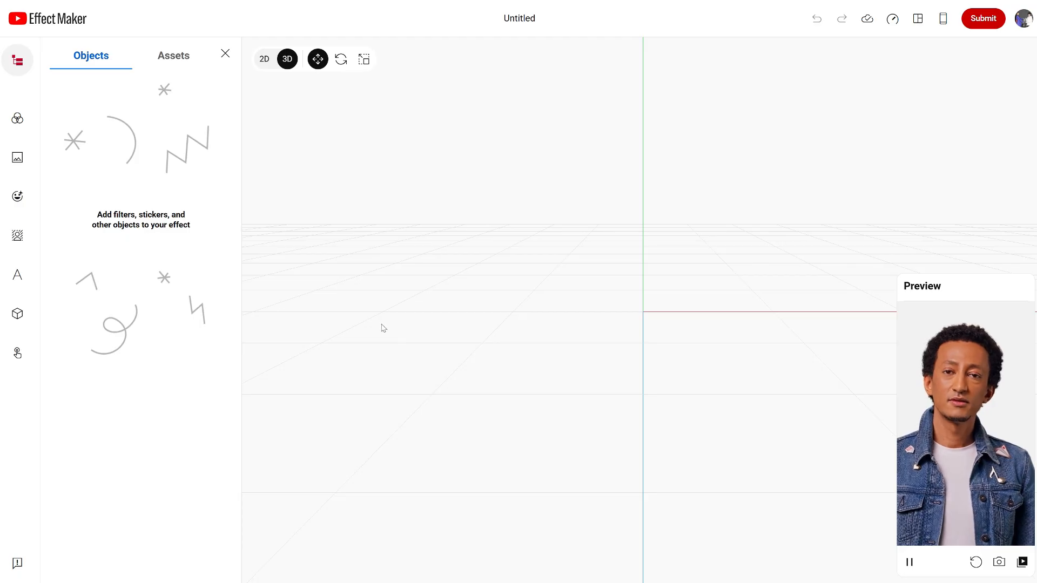
Upload the hamster, rabbit, cat and dog images as one image sequence asset and check its frames in the preview
click(174, 66)
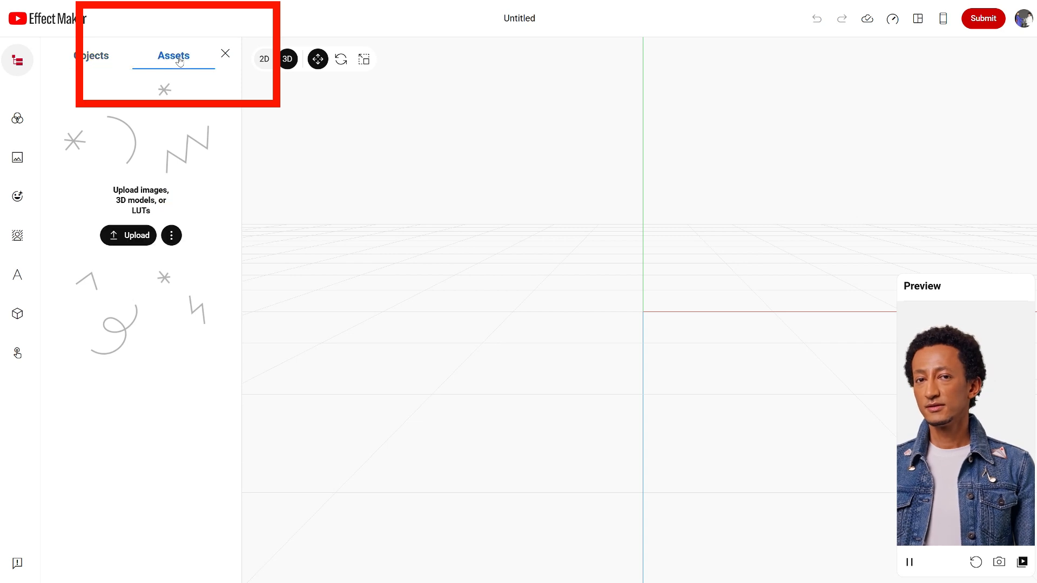
click(172, 237)
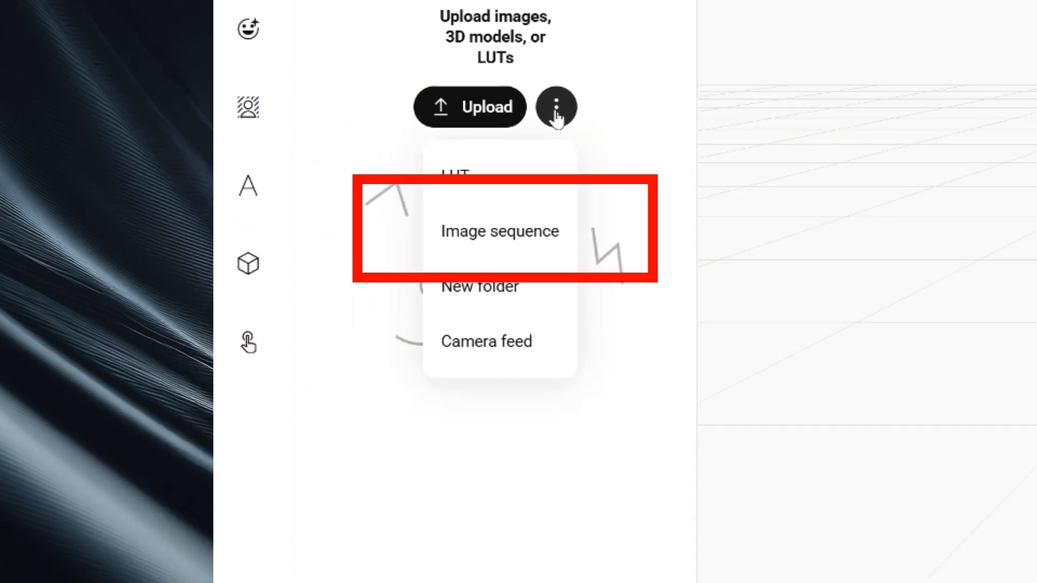
click(537, 232)
drag(638, 268, 318, 178)
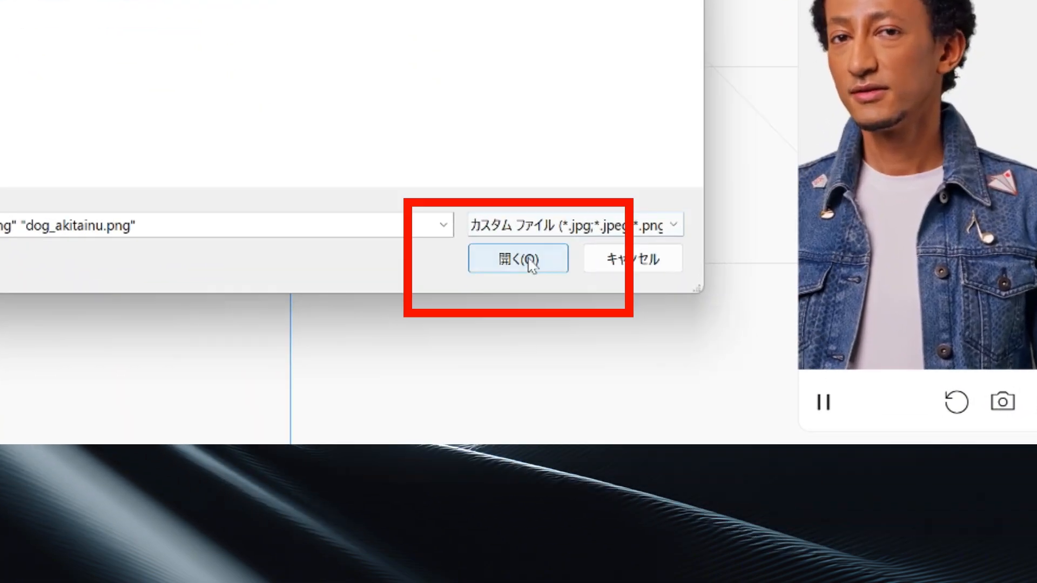
click(530, 264)
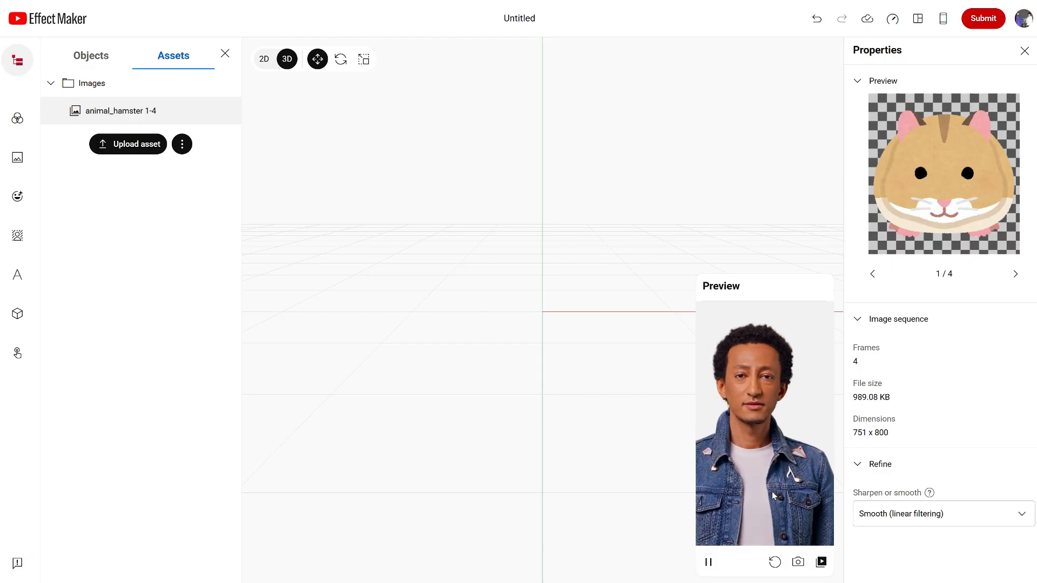
click(1015, 274)
click(1015, 274)
click(1015, 274)
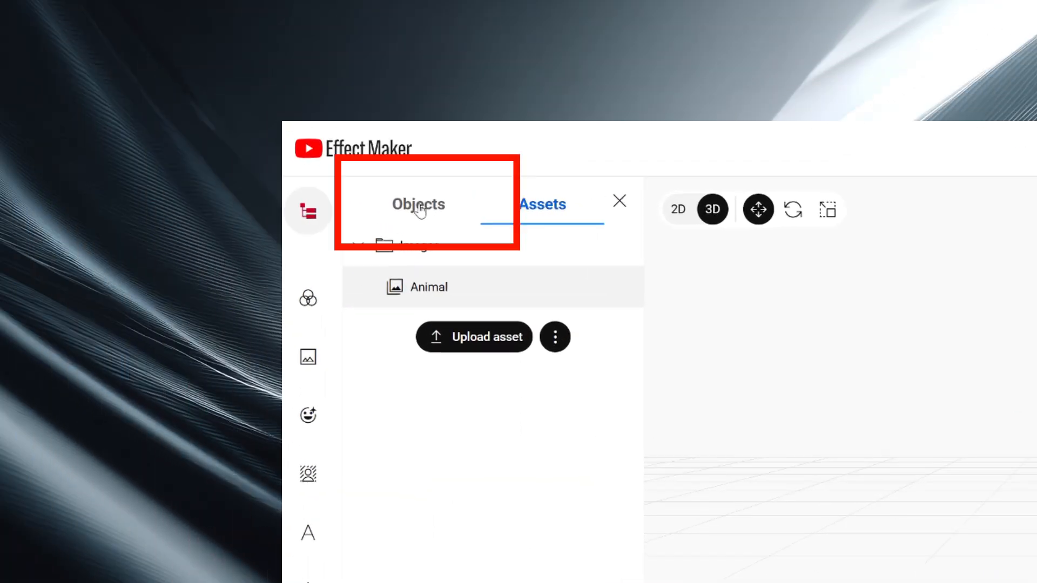
Add a face accessory image that uses the existing Animal image sequence asset
click(420, 211)
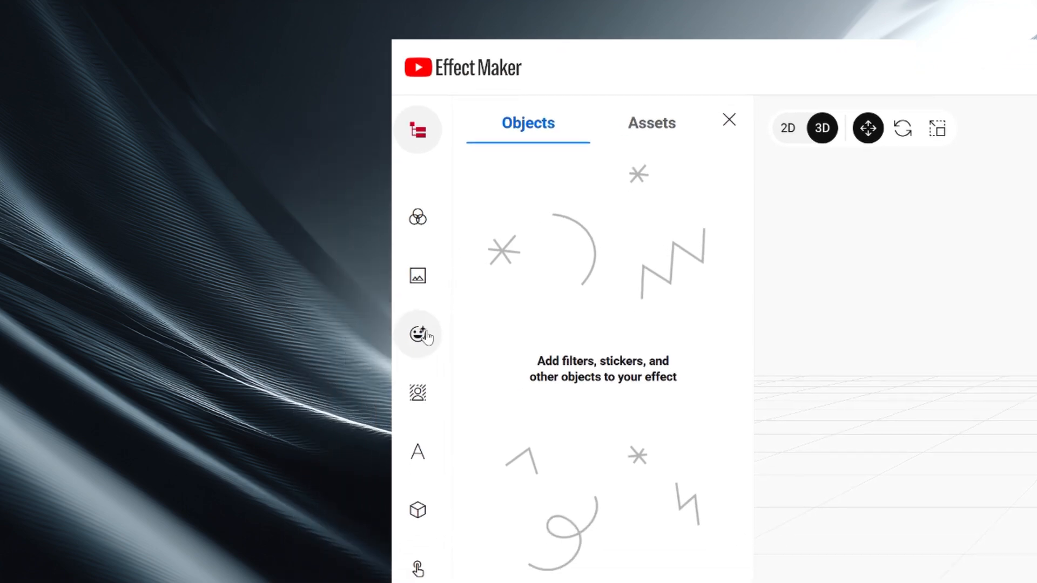
click(319, 422)
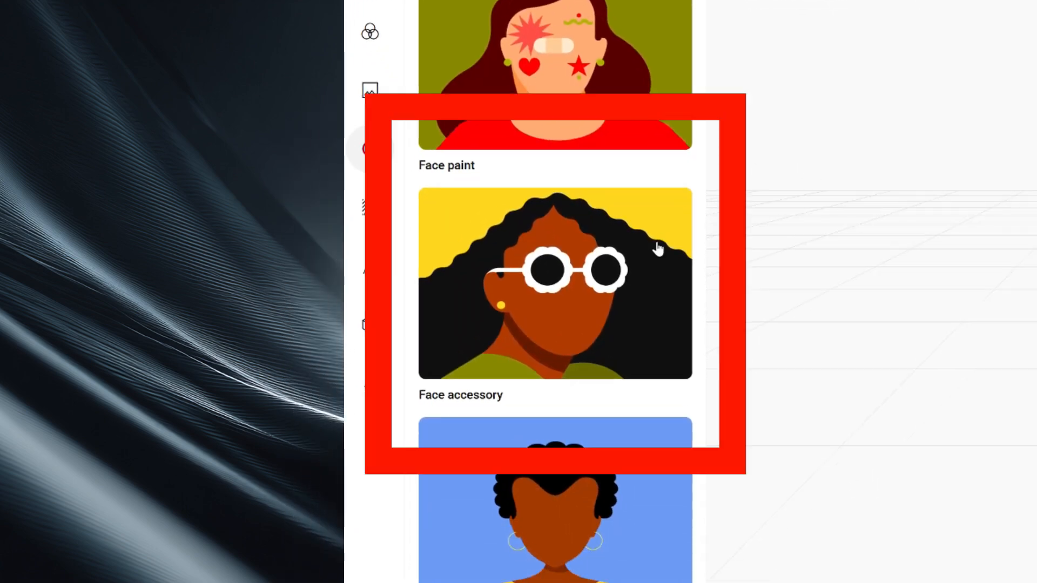
click(657, 248)
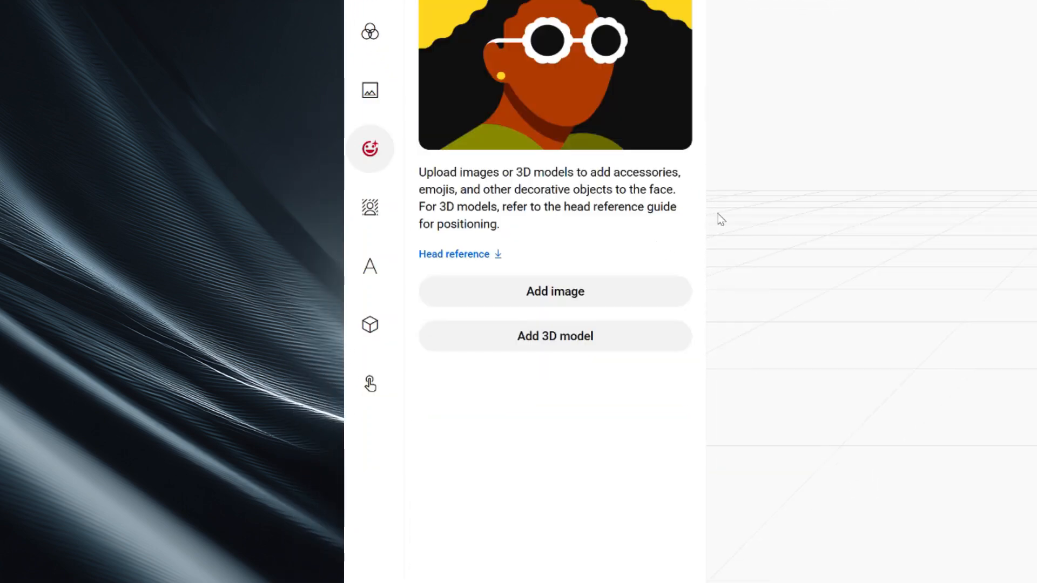
click(597, 293)
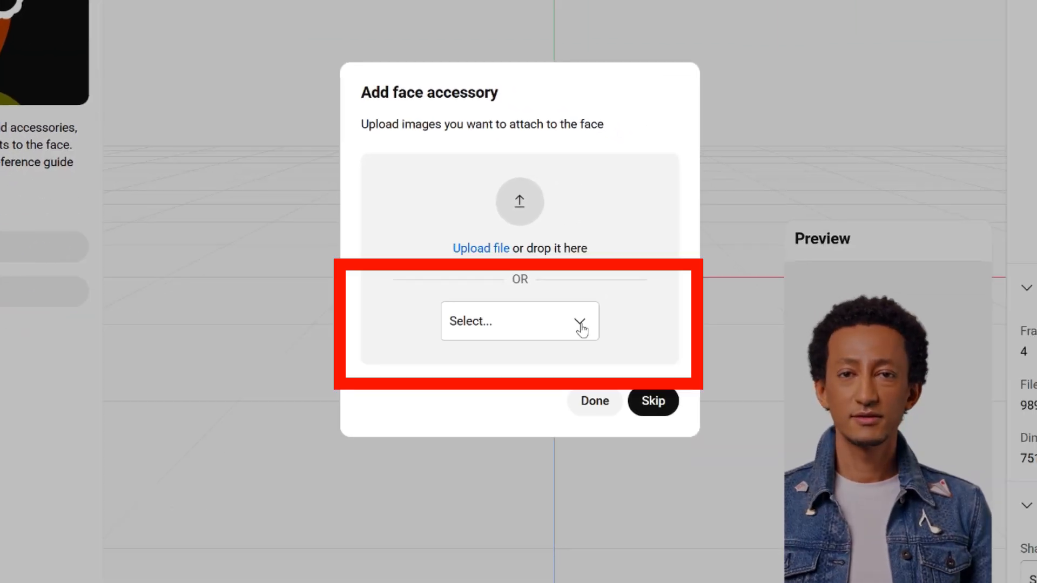
click(579, 324)
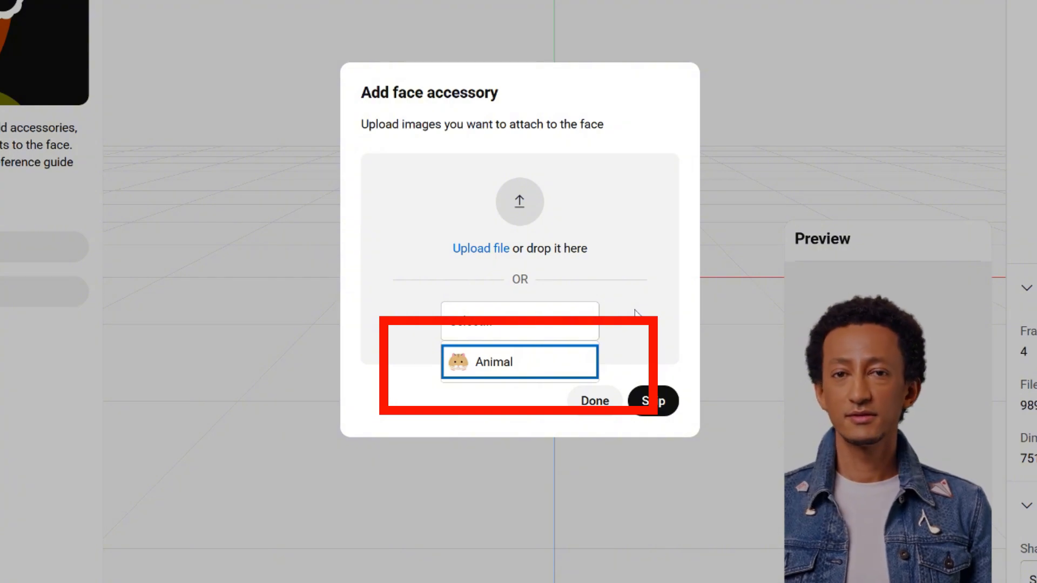
click(577, 363)
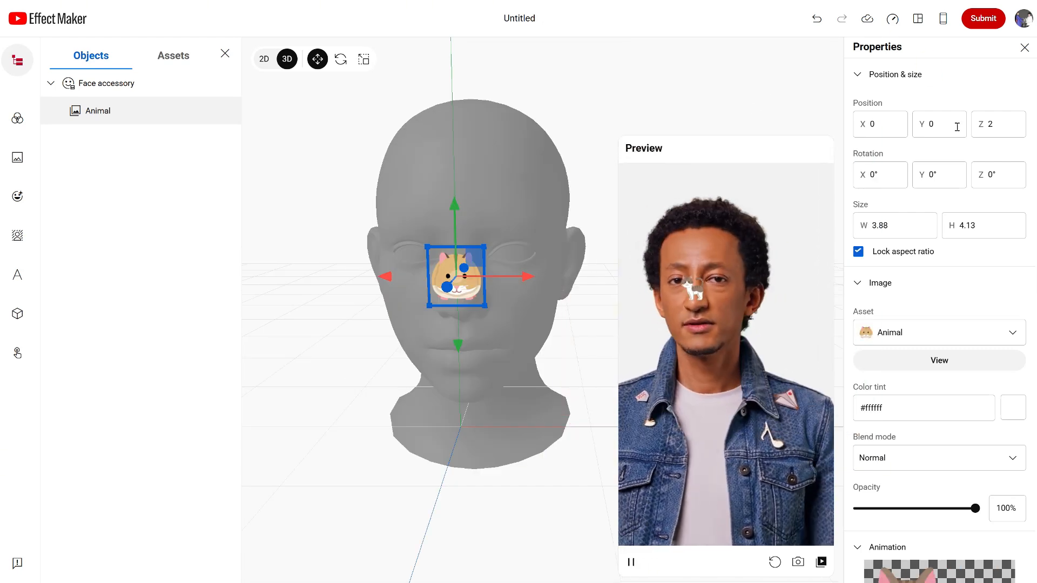
Set the Animal accessory's animation speed to 10 FPS
scroll(962, 151, down, 1)
scroll(961, 151, down, 5)
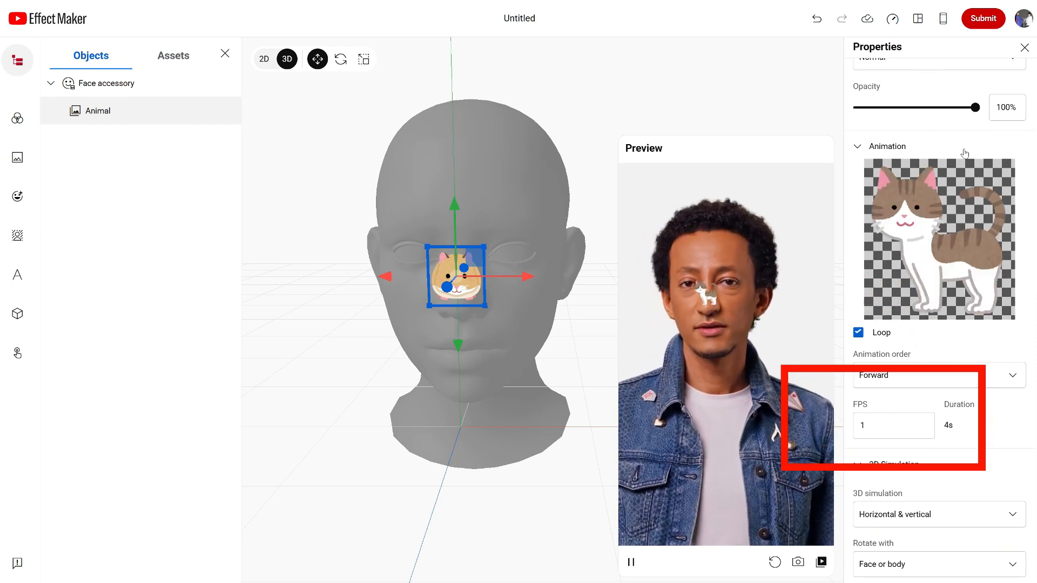
click(892, 427)
text(0)
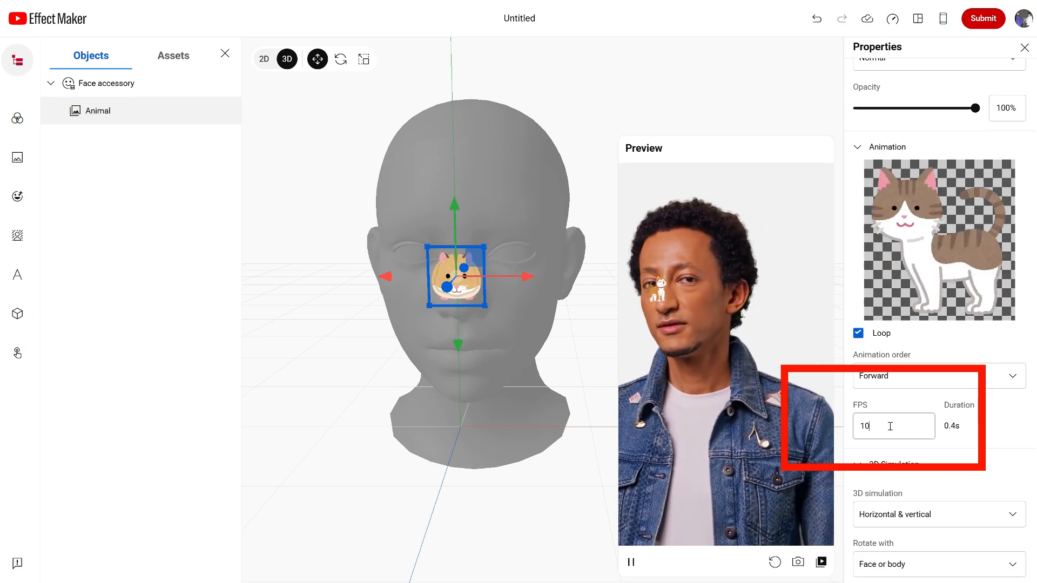
key(Return)
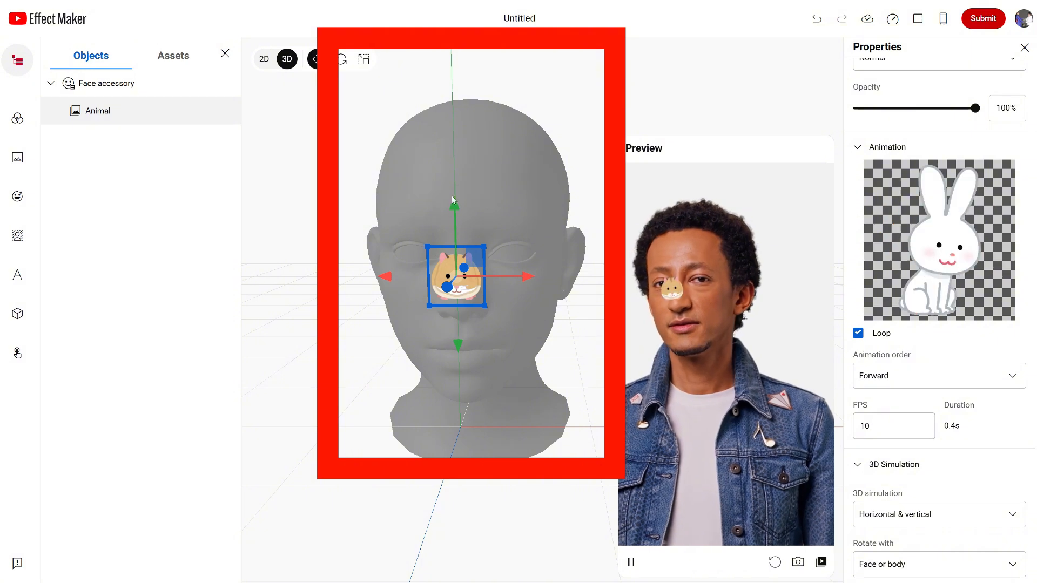
Move the Animal accessory up to the forehead and enlarge it to a height of 10.65 with the aspect ratio locked
drag(454, 209, 462, 367)
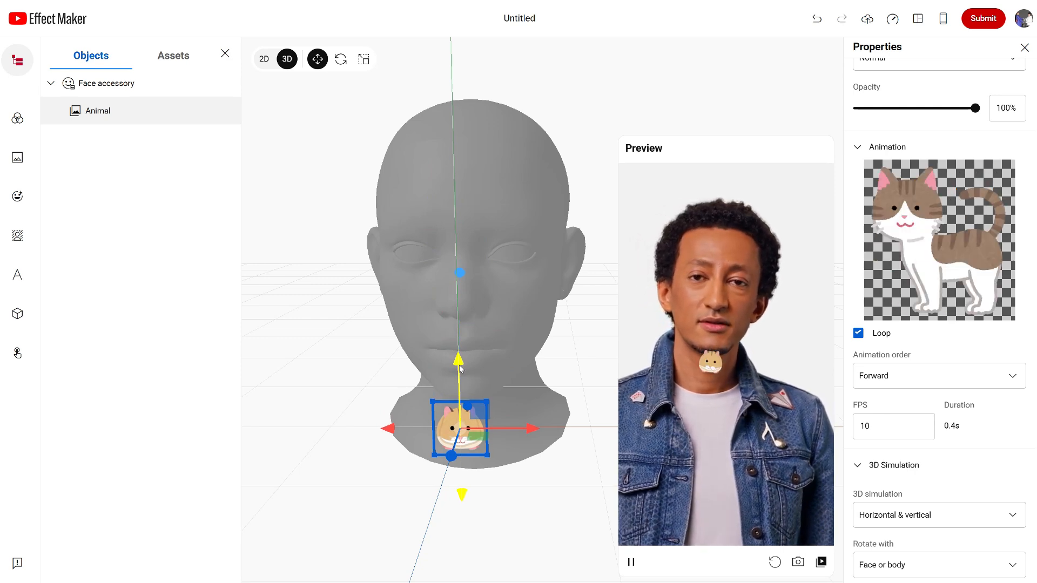
drag(537, 437, 613, 440)
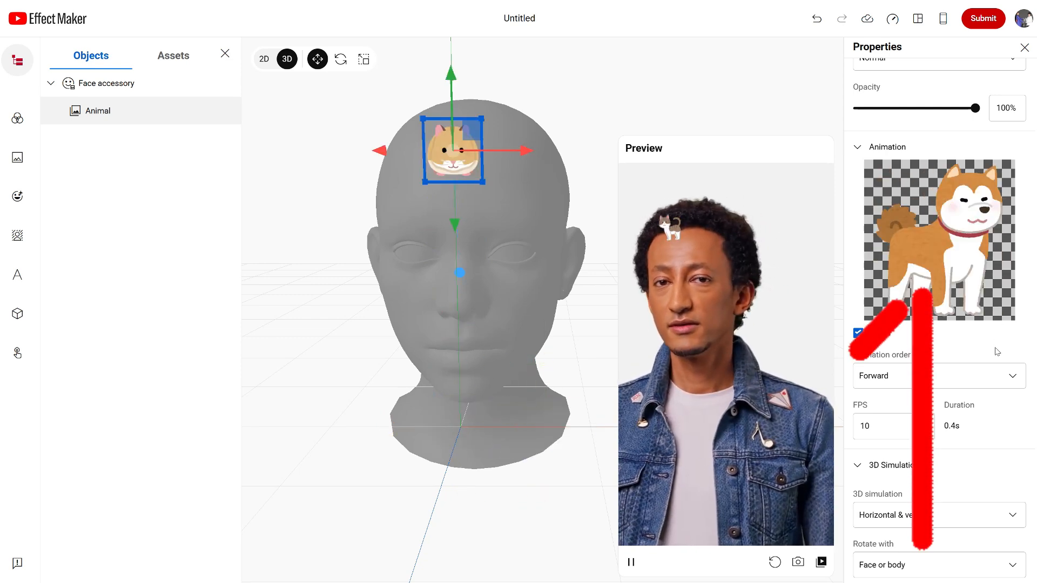
scroll(1006, 357, up, 7)
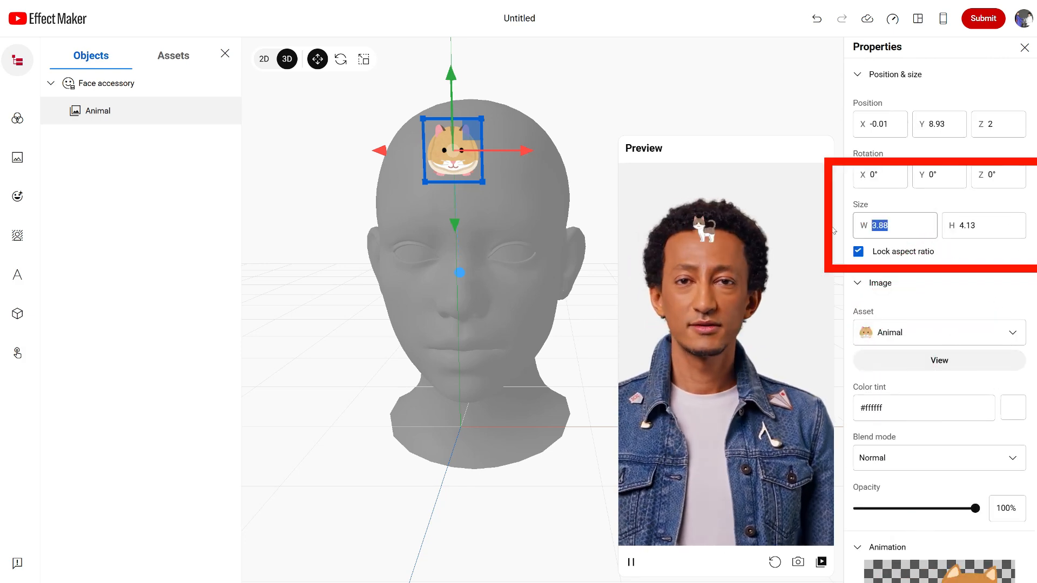
key(Return)
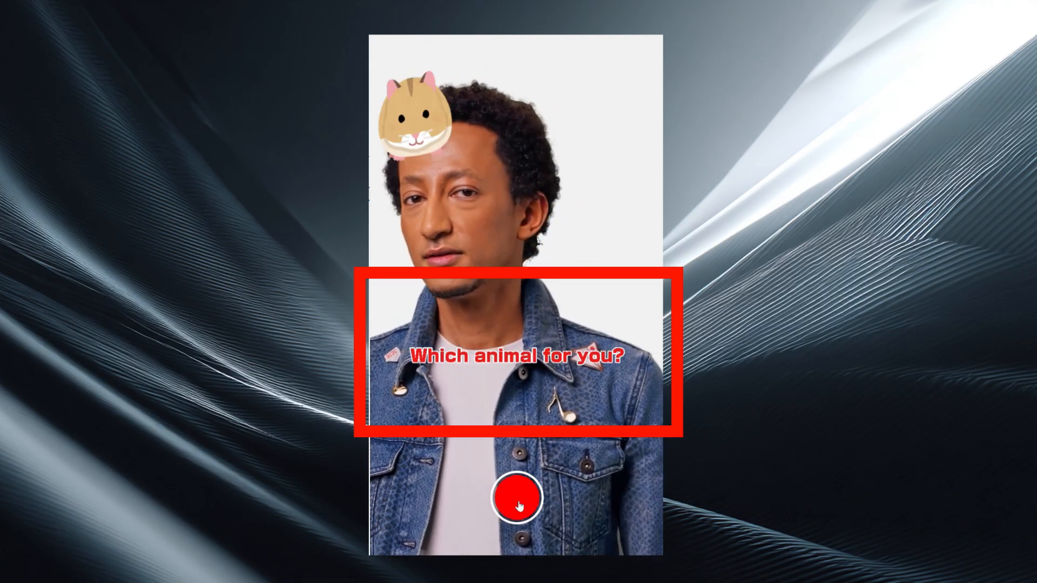
click(518, 503)
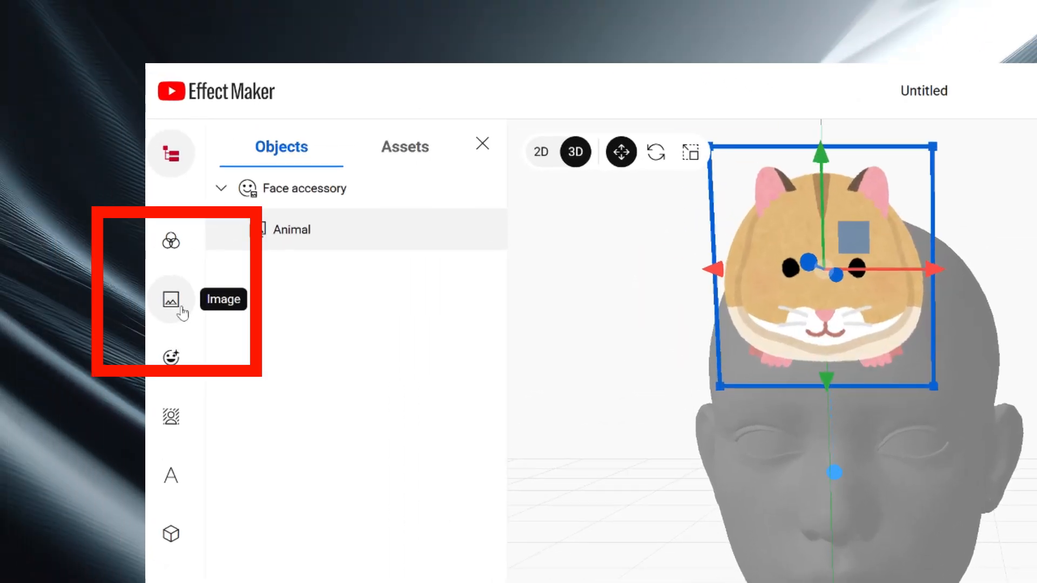
Add 0713.png as a 540 px wide image and place it below the head
click(181, 307)
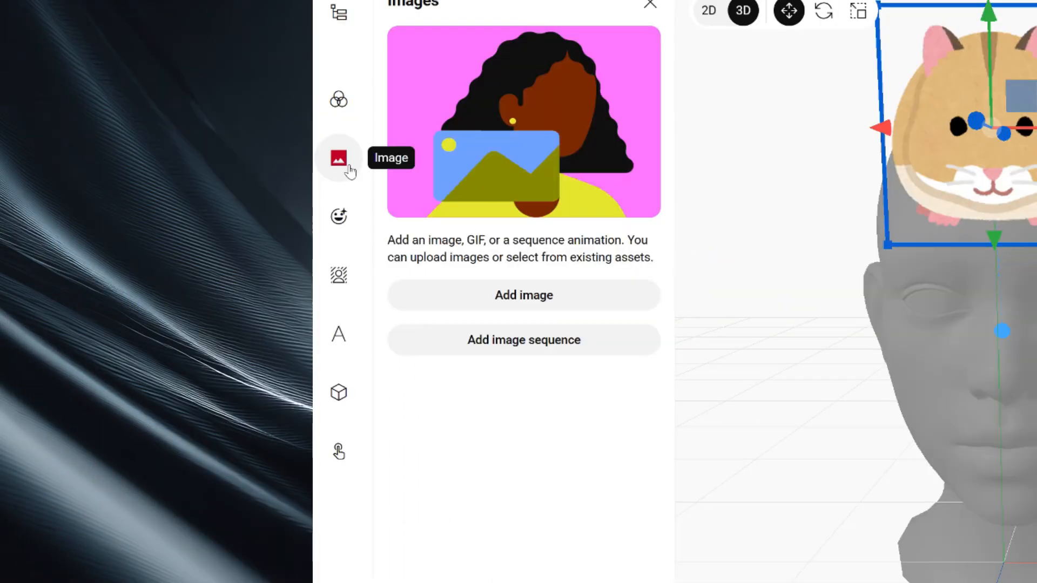
click(616, 305)
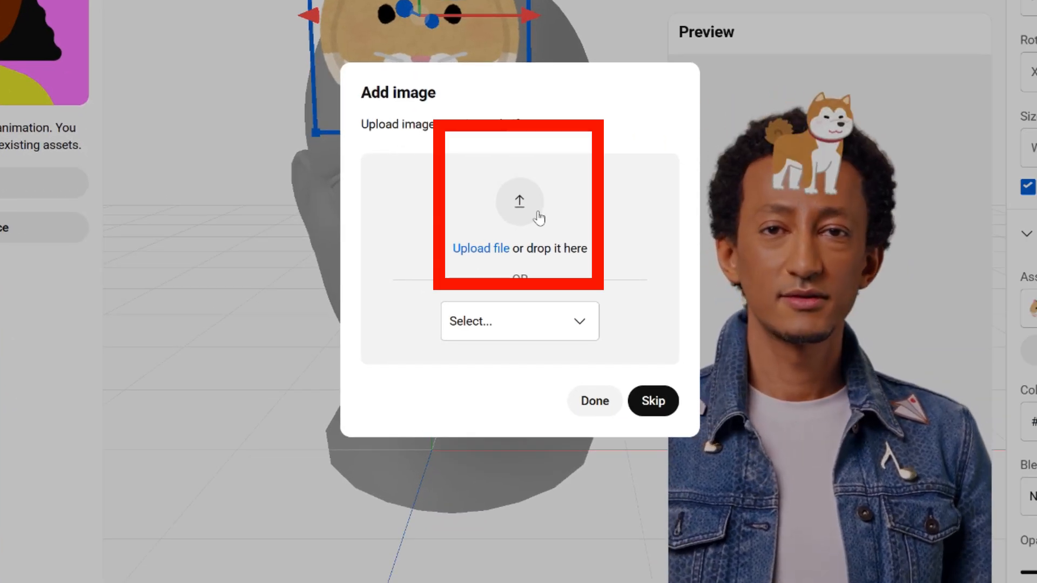
click(539, 217)
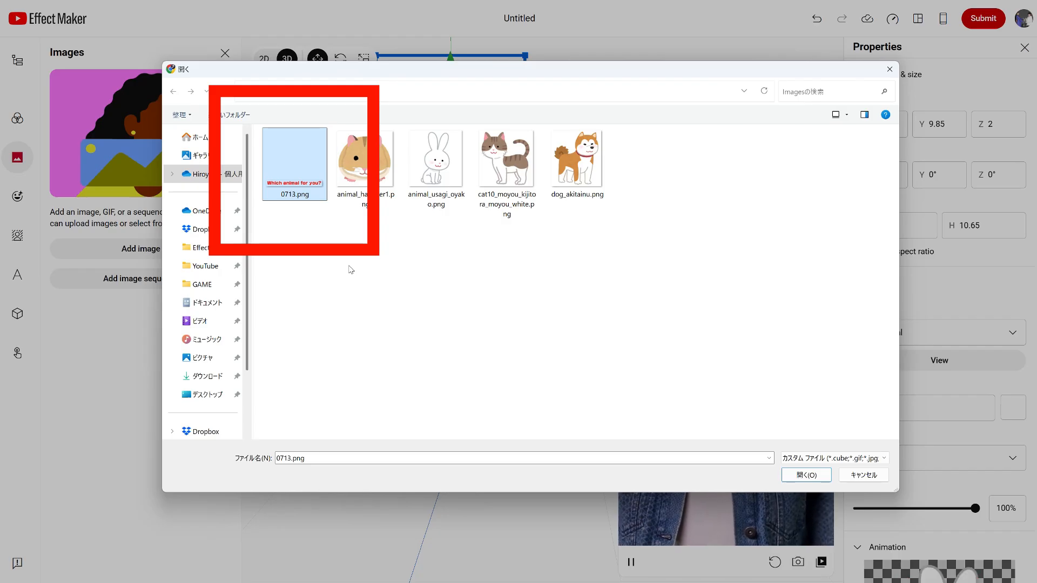
double_click(298, 157)
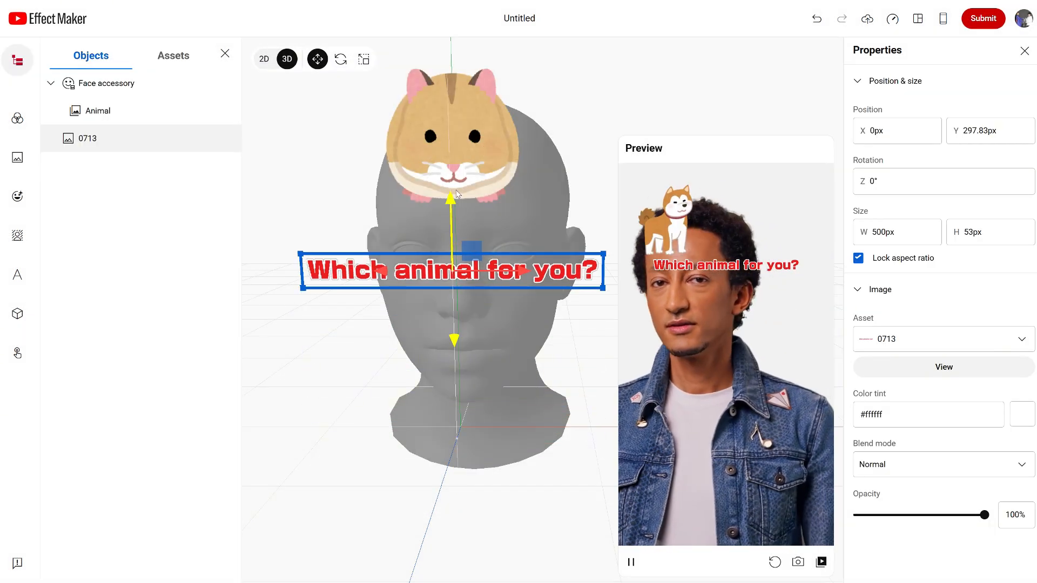
drag(456, 193, 437, 380)
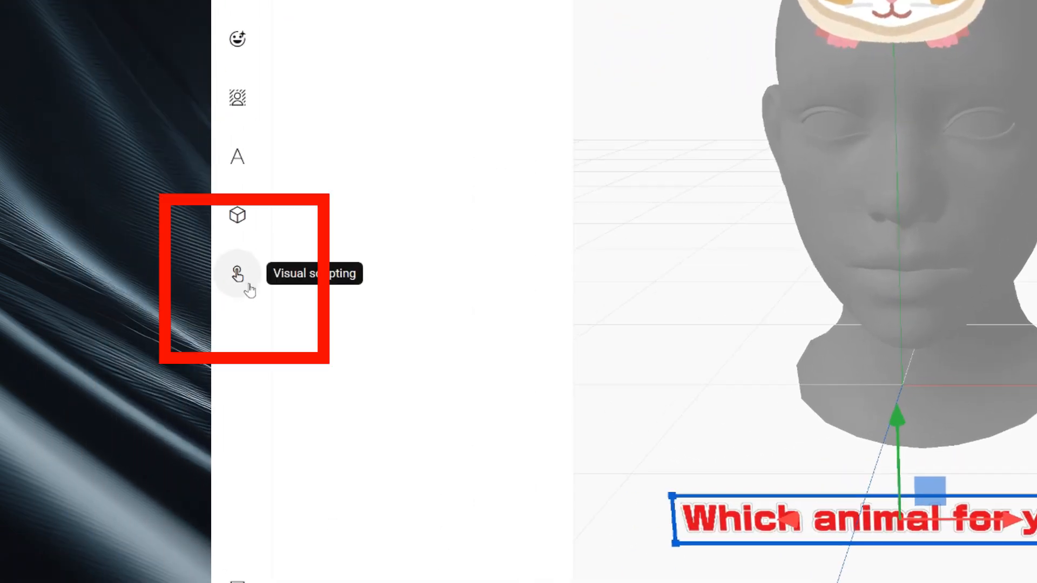
Start the visual script by adding a Record trigger node
click(248, 287)
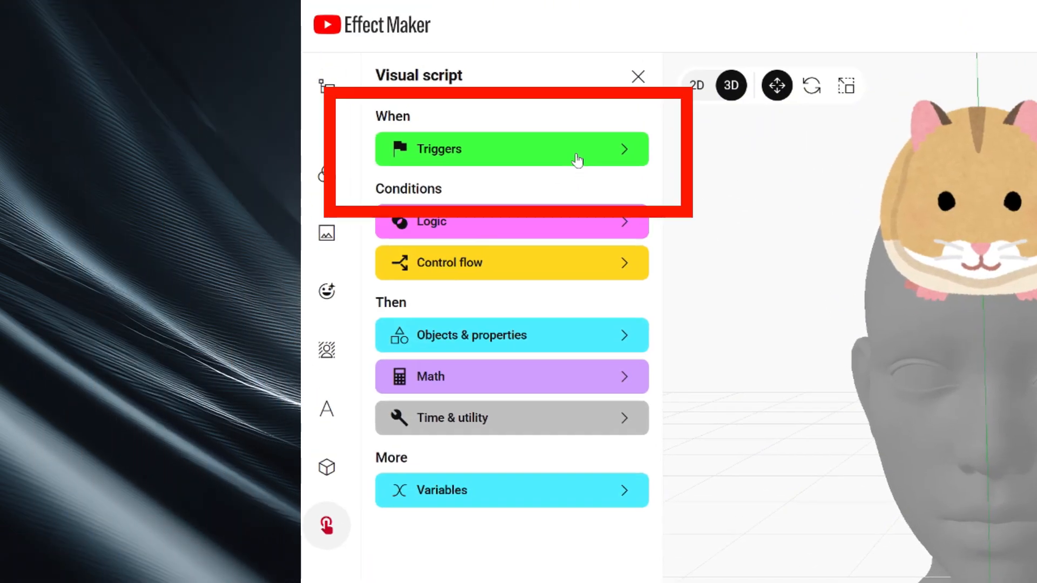
click(577, 159)
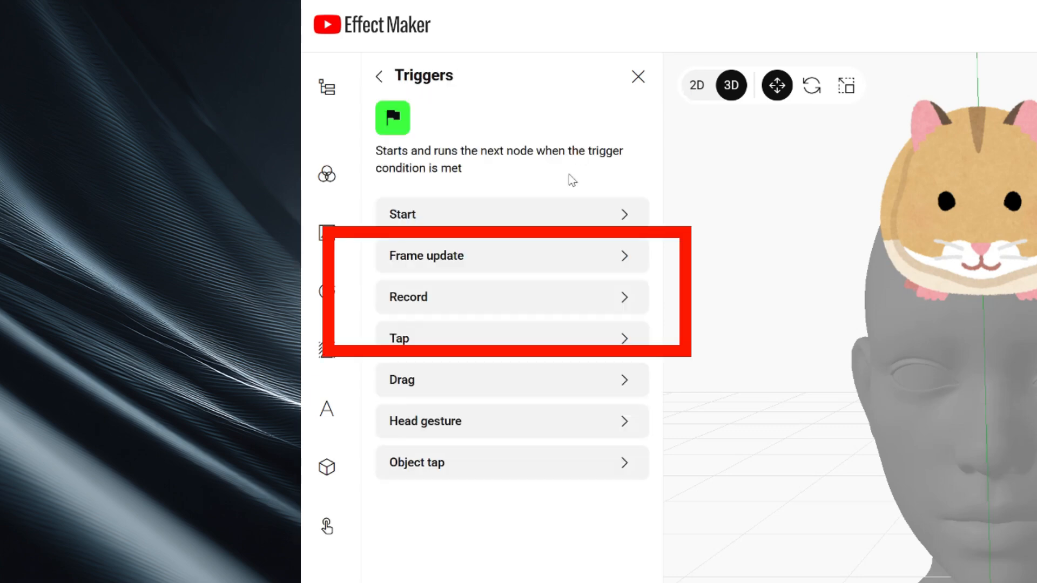
click(543, 306)
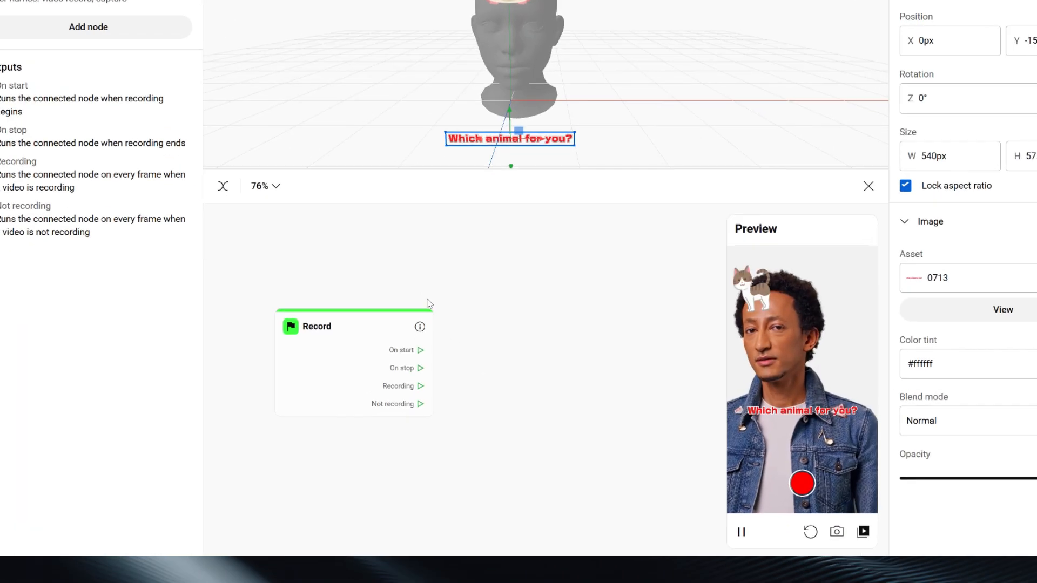
Add a Delay node with a 3s duration after the Record trigger and delete its Not recording connection
right_click(443, 165)
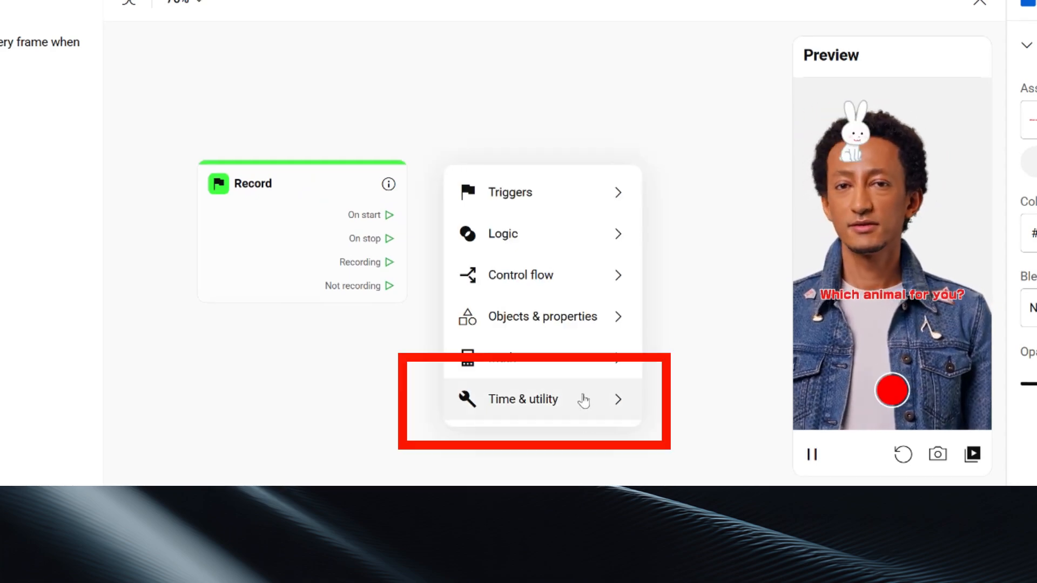
click(588, 402)
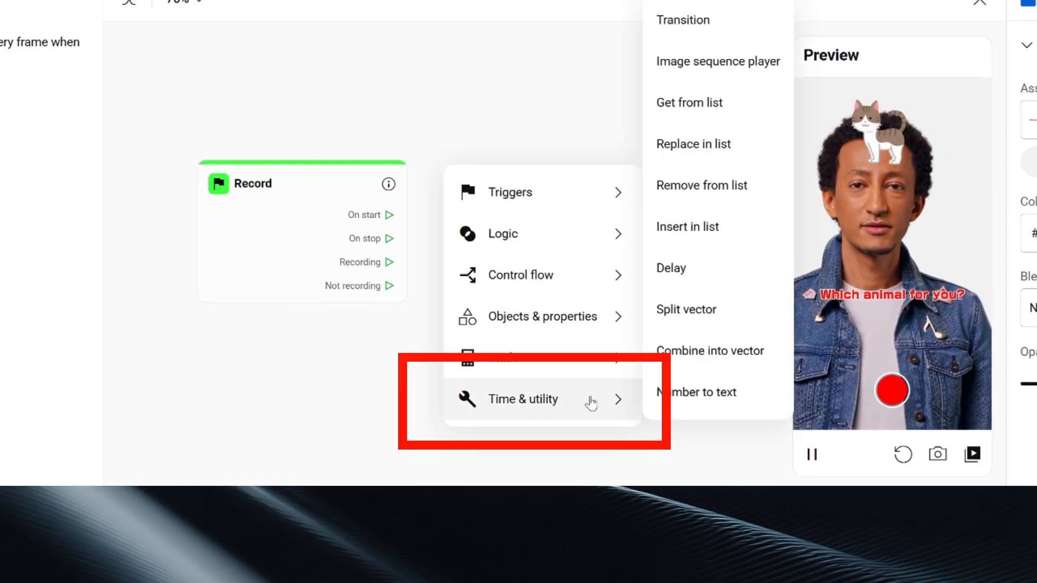
click(751, 267)
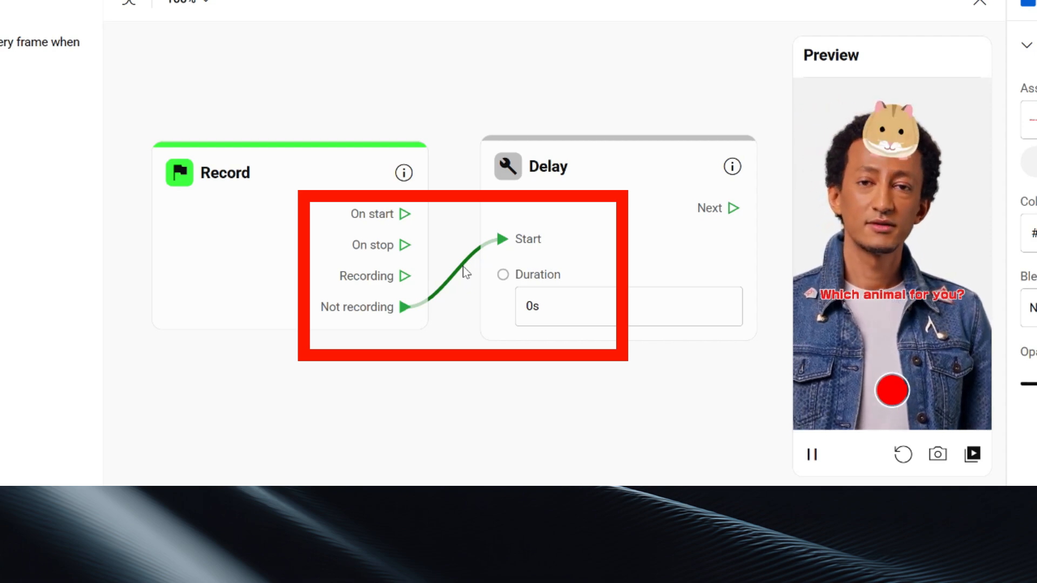
key(Delete)
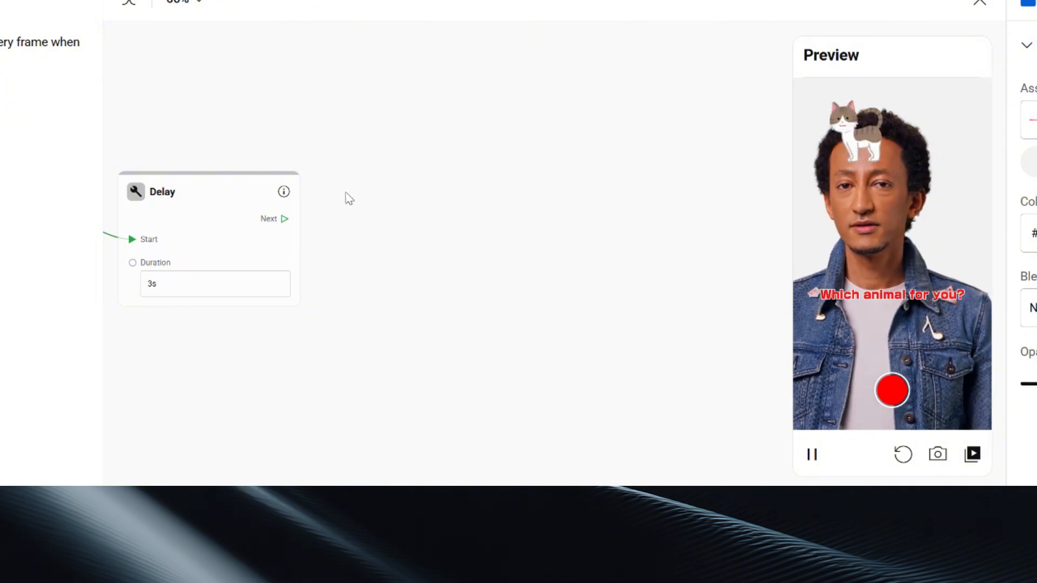
Add an Image sequence player node for Animal, connect the Delay's Next output to its Pause input, and start a test recording in the preview
right_click(348, 198)
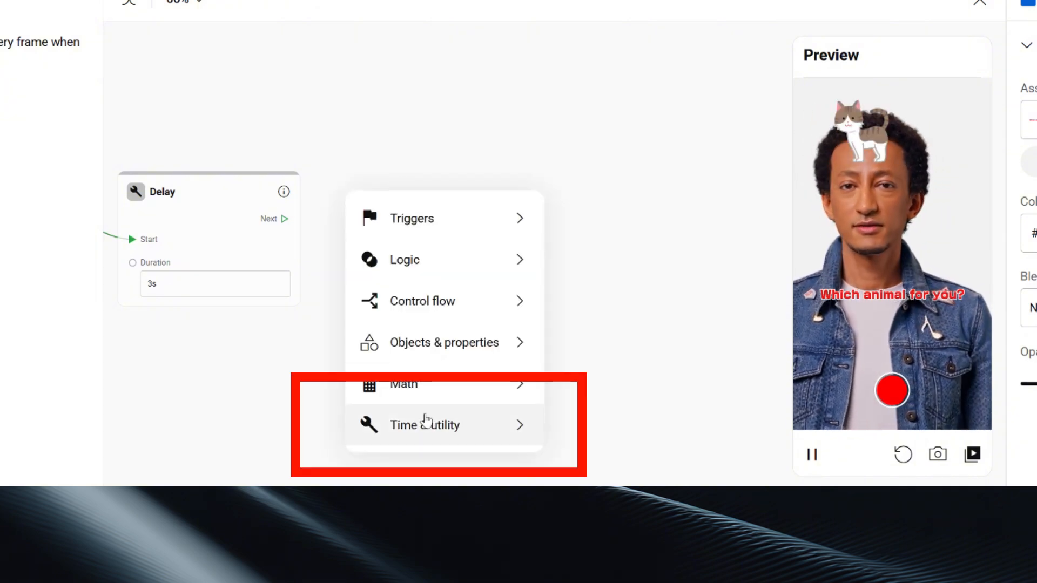
mouse_move(493, 435)
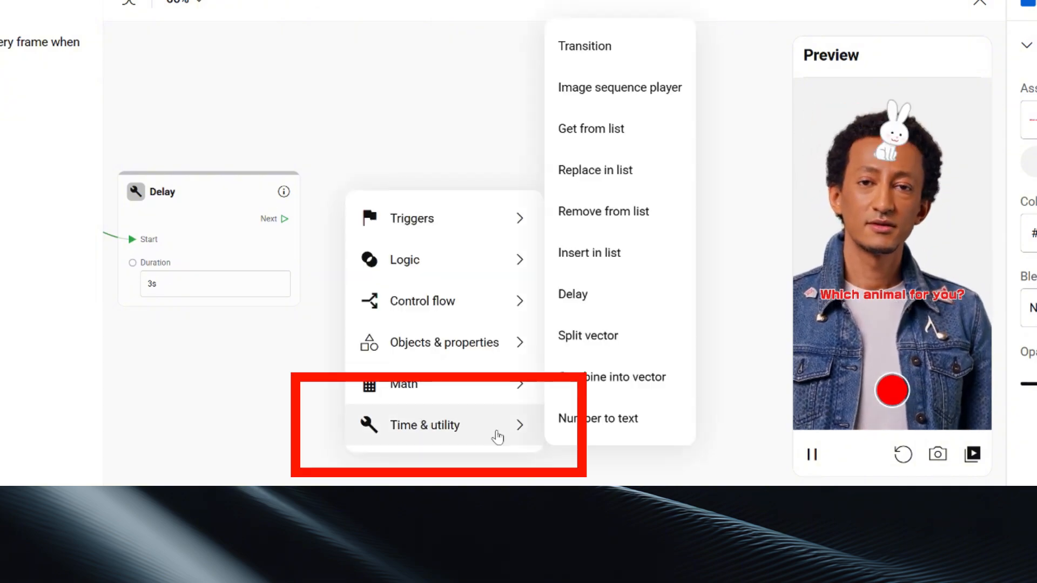
click(675, 103)
drag(425, 222, 547, 264)
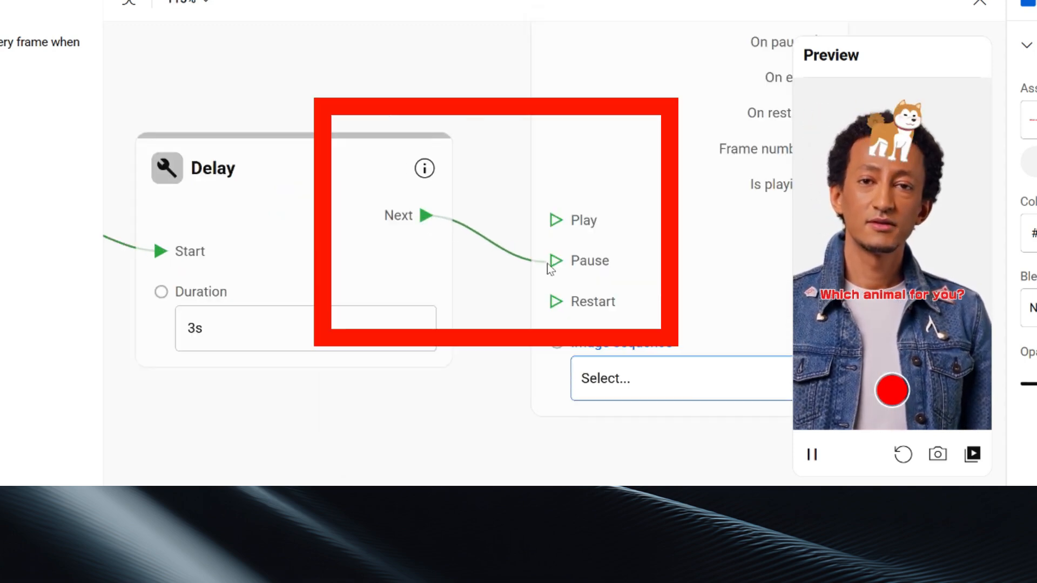
click(588, 378)
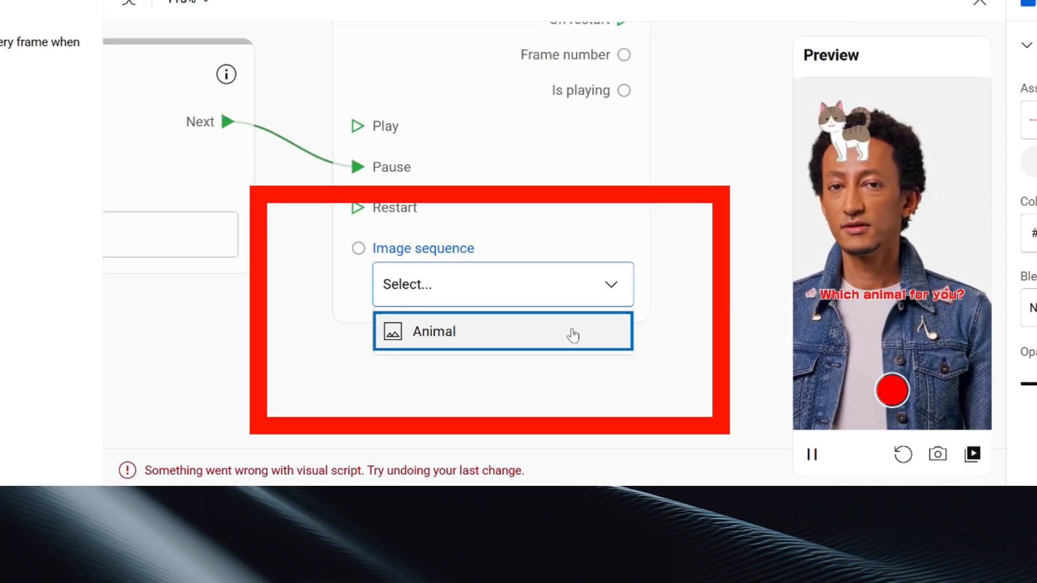
click(573, 335)
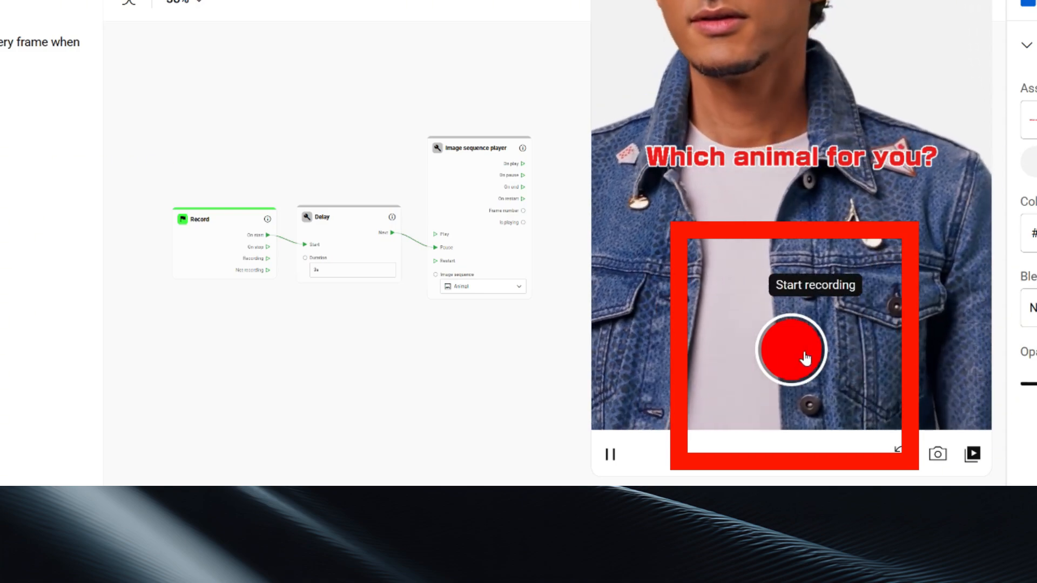
click(799, 354)
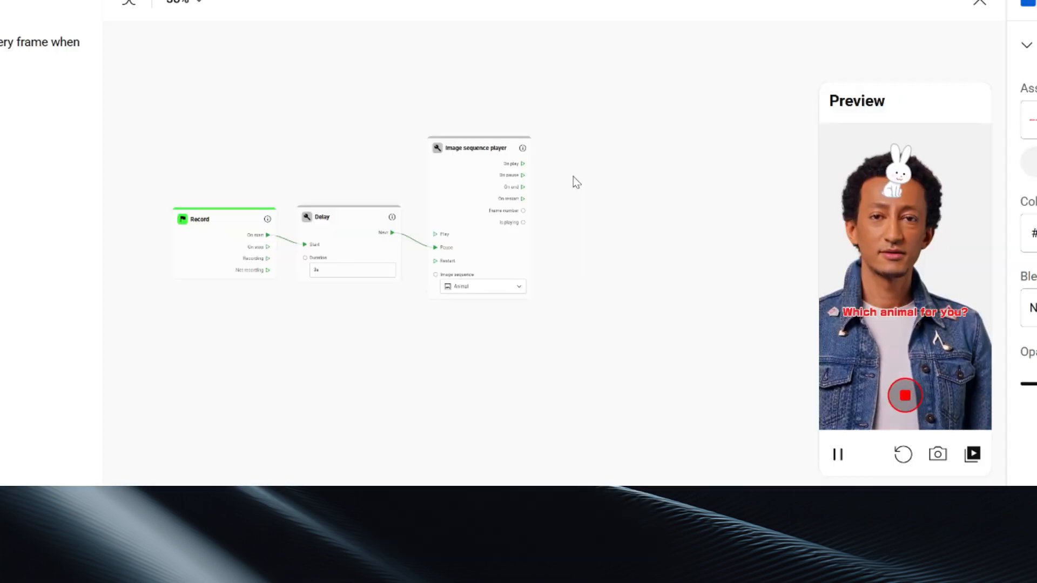
Add a Set property node setting Title's Visible to False and wire it between the Delay's Next output and the Image sequence player's Pause input
right_click(573, 176)
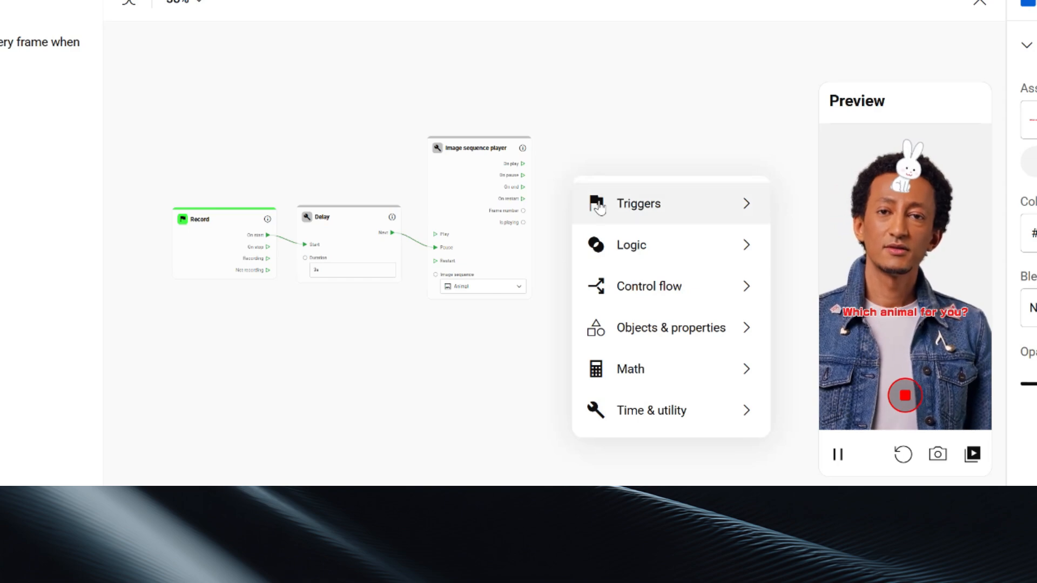
mouse_move(644, 321)
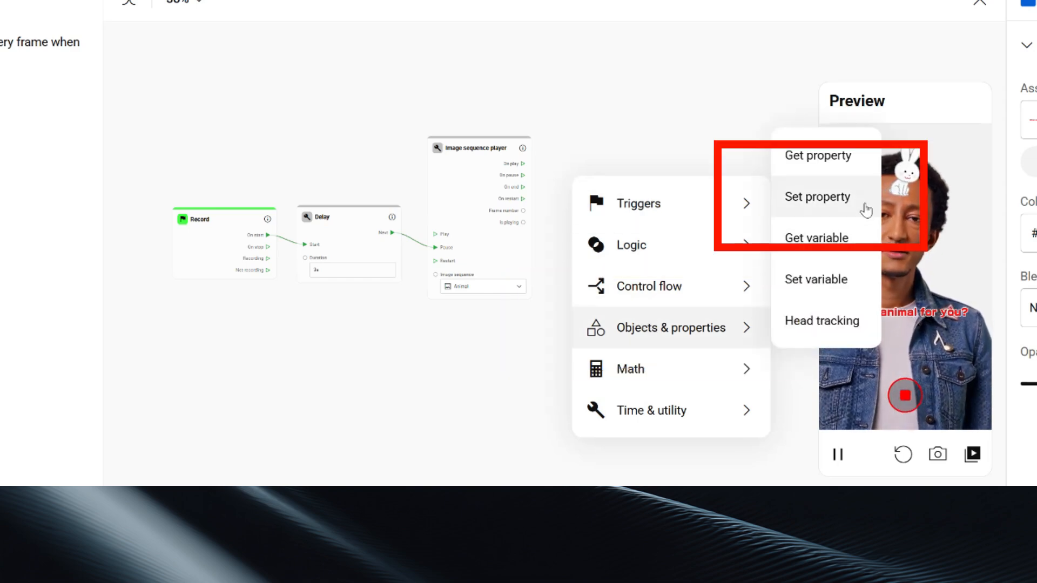
click(865, 210)
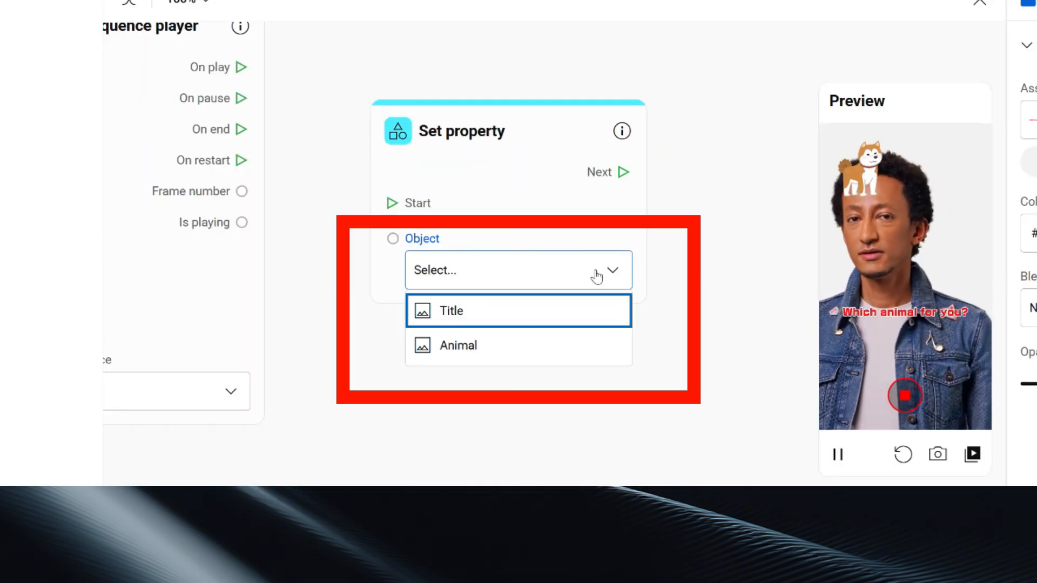
click(596, 316)
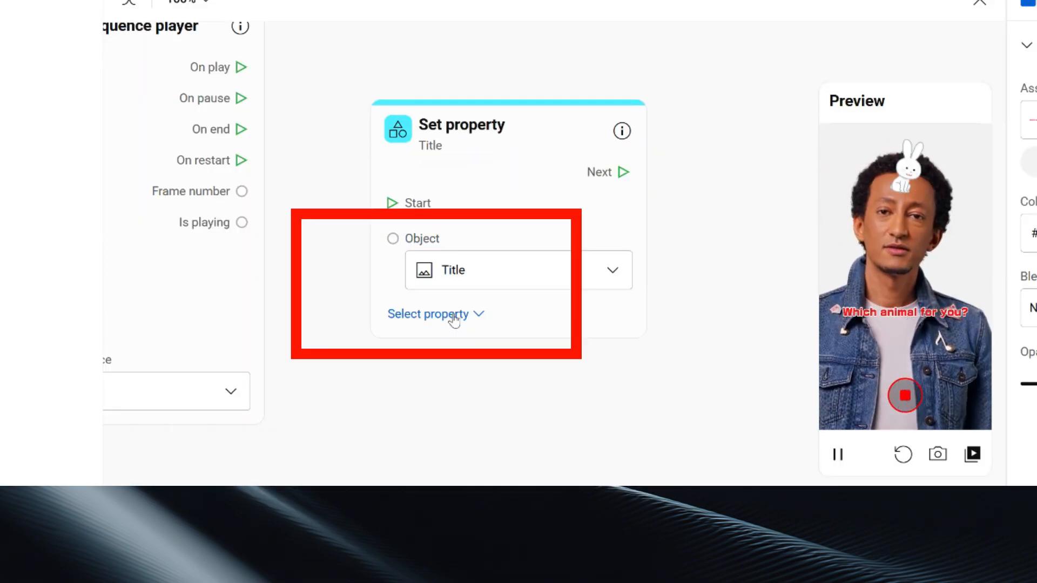
click(446, 318)
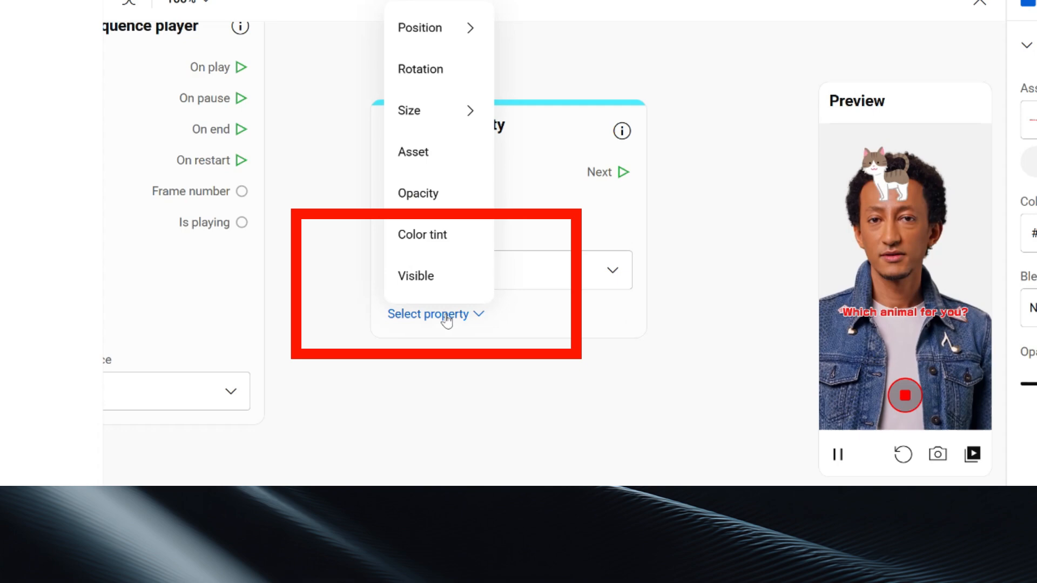
click(480, 277)
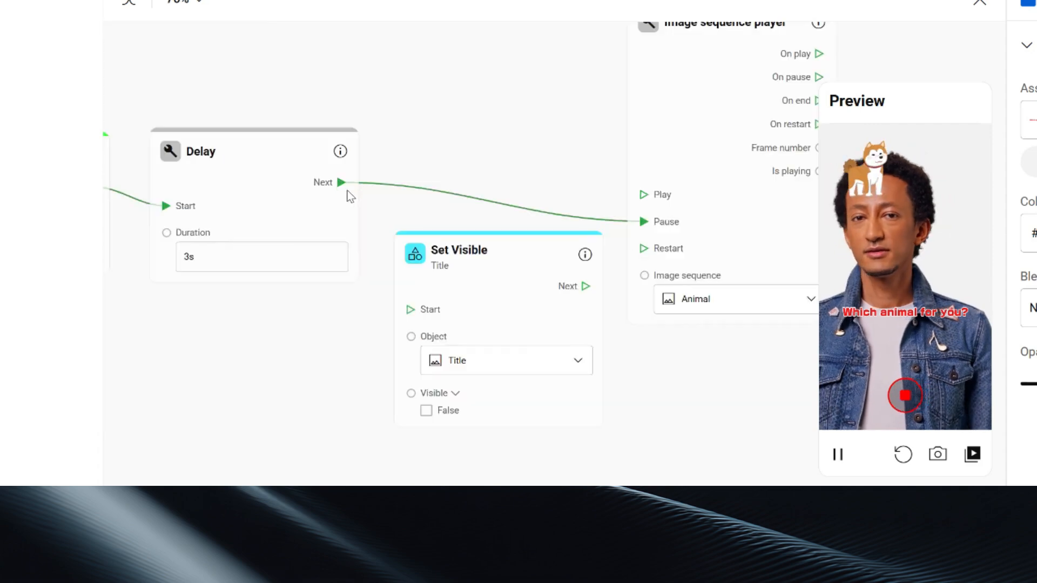
drag(340, 182, 408, 309)
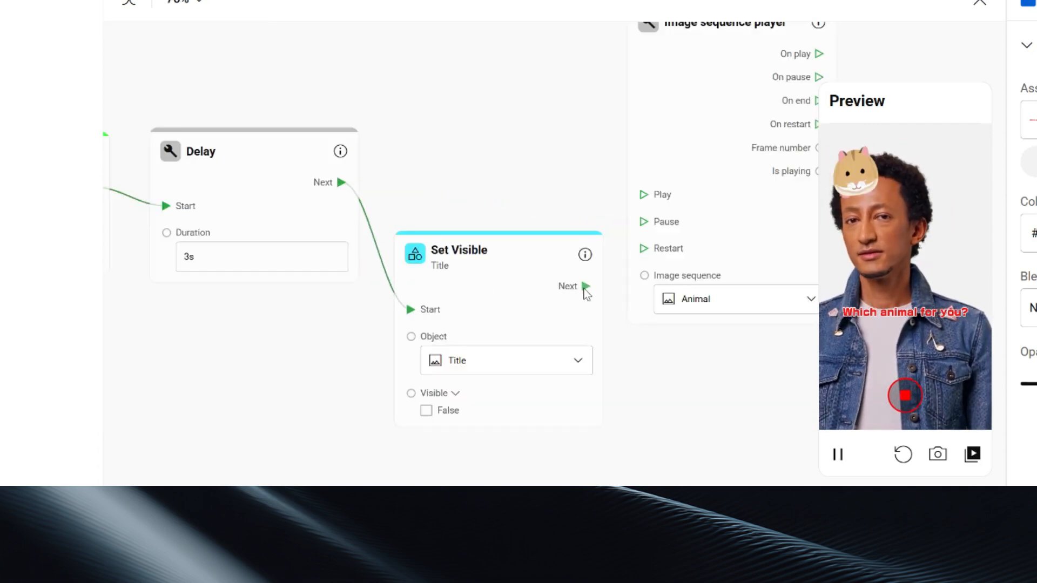
drag(585, 286, 649, 225)
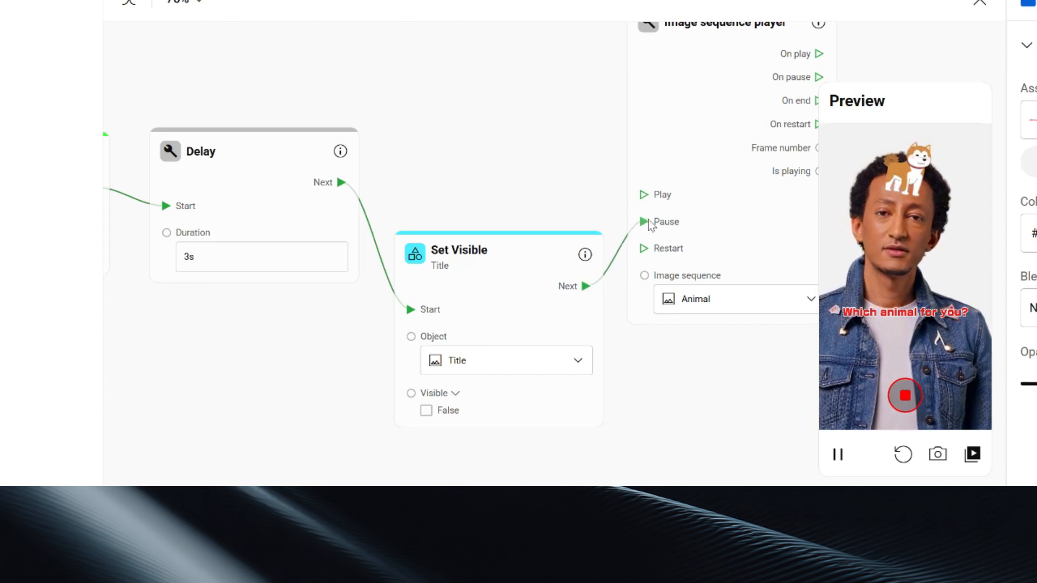